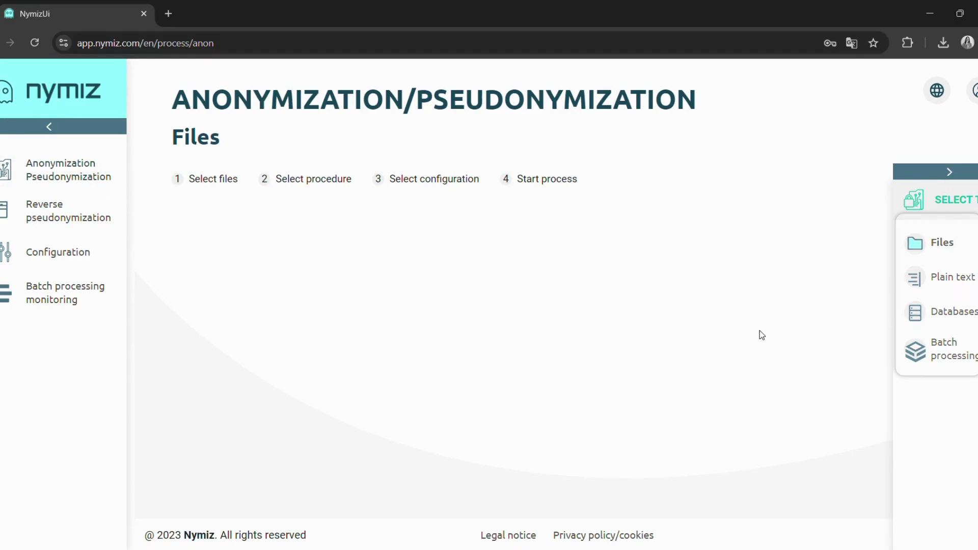
# - Upload Power of Attorney.pdf as the single file to process
pyautogui.click(937, 243)
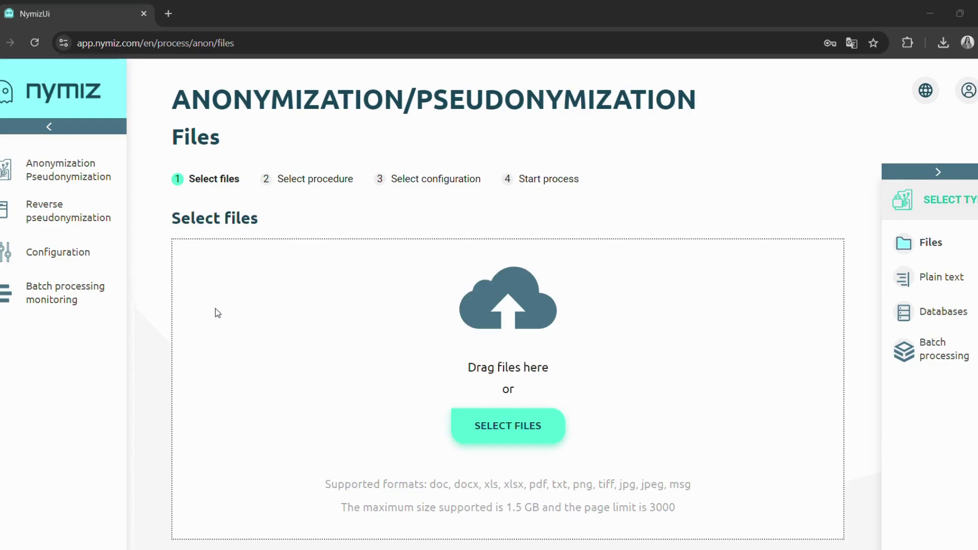
pyautogui.click(416, 370)
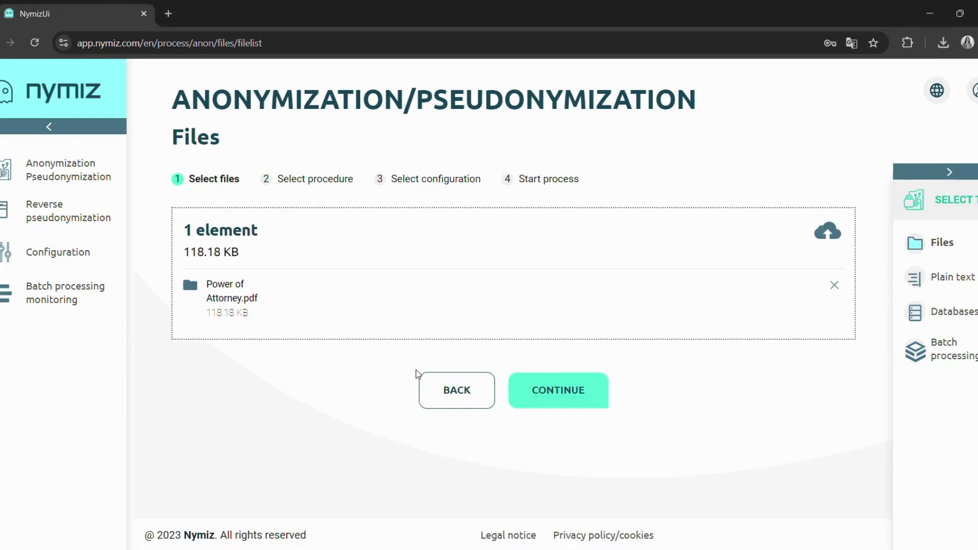
# - Continue past the file list to the procedure selection step
pyautogui.click(553, 397)
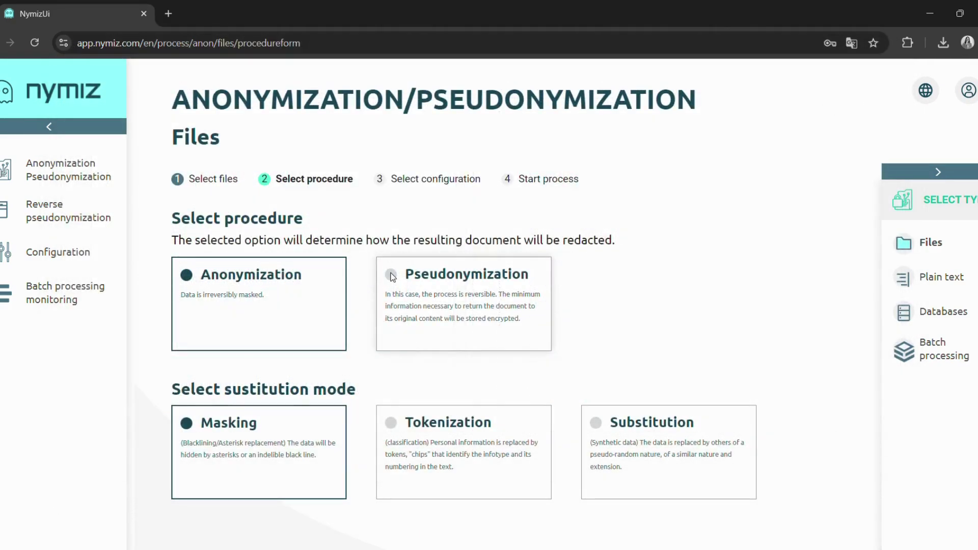
# - Choose Pseudonymization with synthetic-data Substitution mode and advance to configuration
pyautogui.click(392, 275)
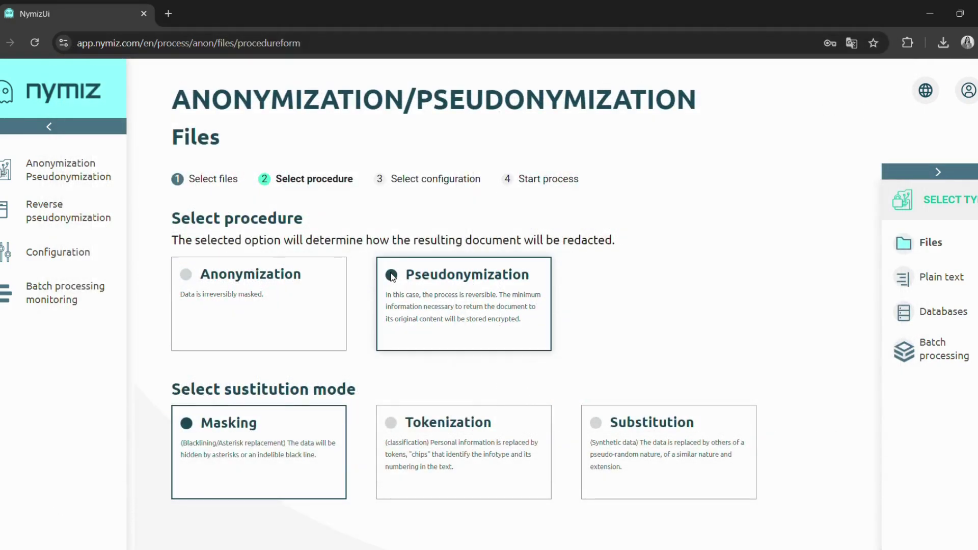
pyautogui.click(597, 423)
pyautogui.scroll(-2, 815, 402)
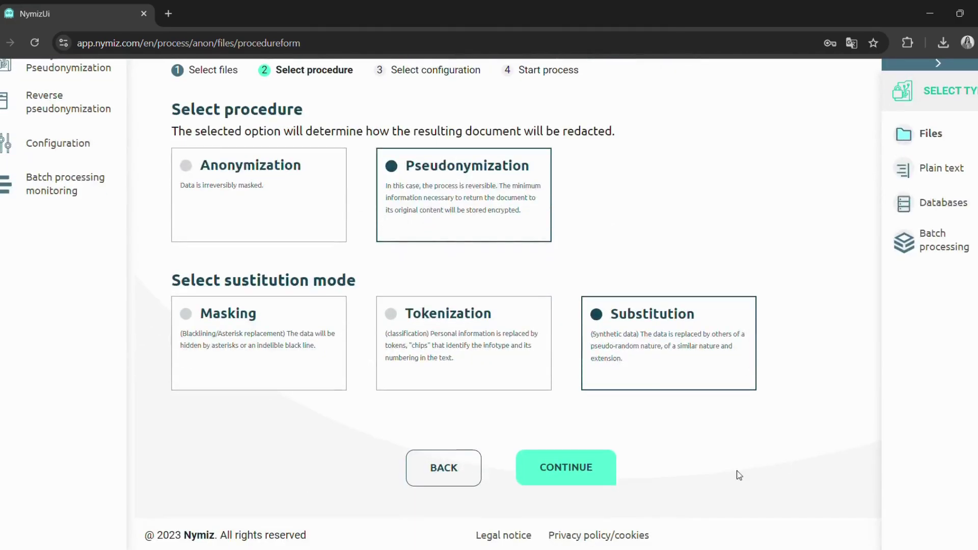
pyautogui.click(576, 468)
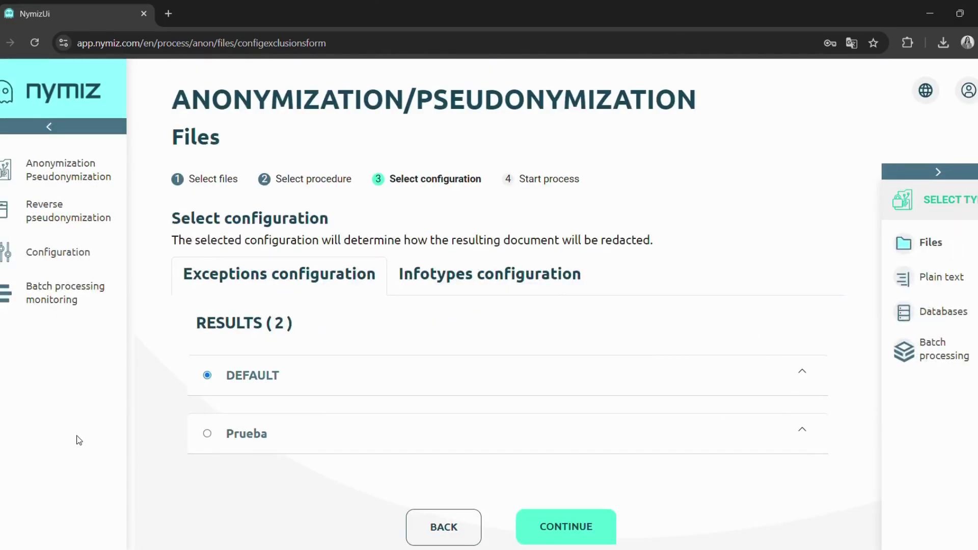
# - Select the Prueba exceptions configuration and review its words to anonymize and exclude
pyautogui.click(209, 434)
pyautogui.scroll(-3, 754, 367)
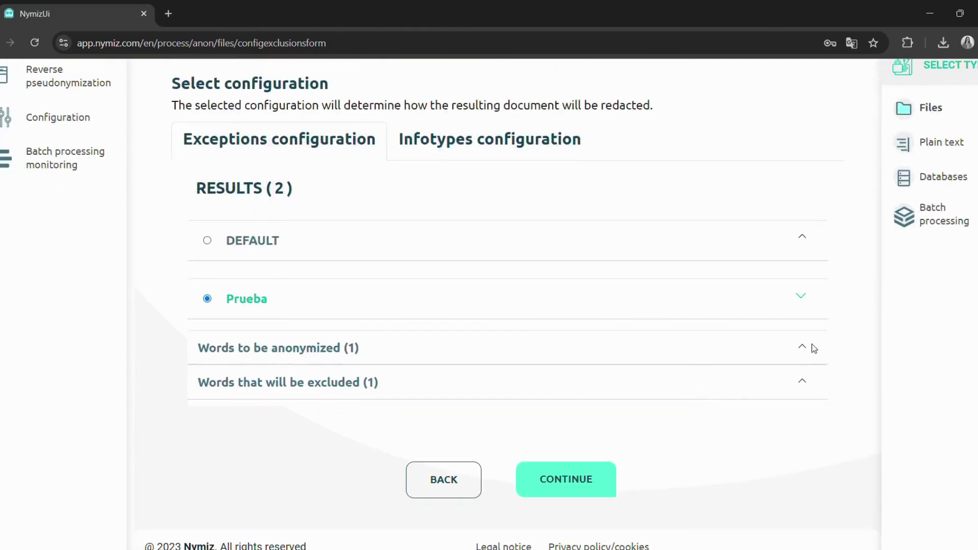
pyautogui.click(806, 348)
pyautogui.click(801, 428)
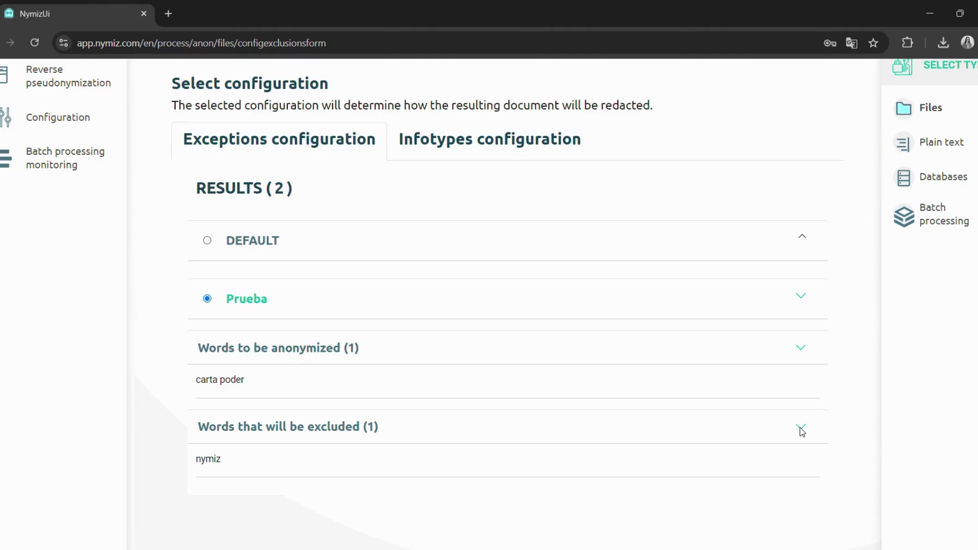
pyautogui.click(803, 429)
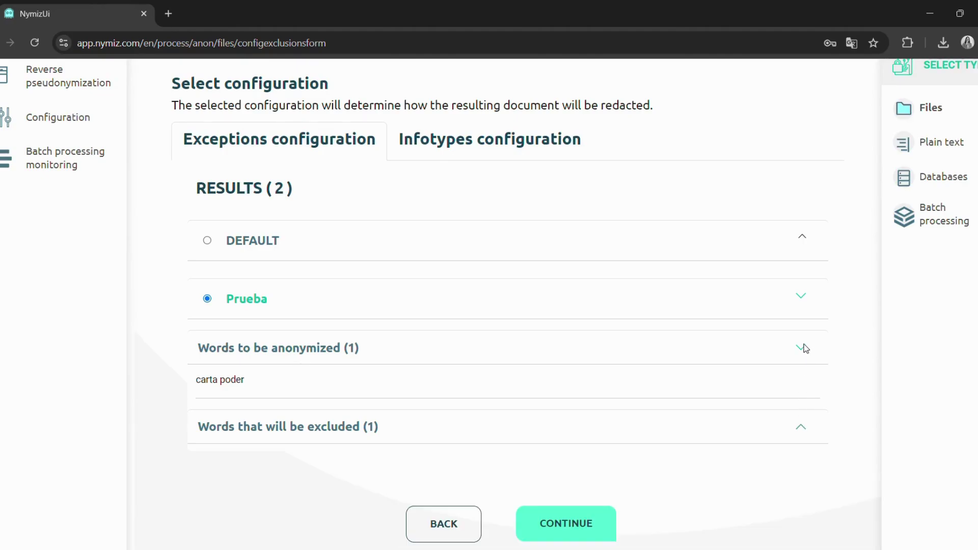
pyautogui.click(805, 348)
pyautogui.scroll(2, 915, 387)
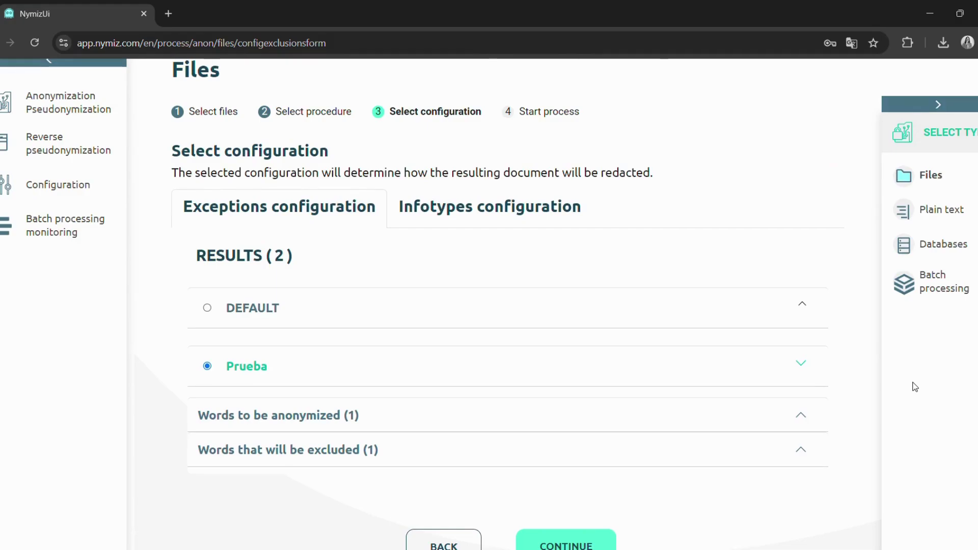
pyautogui.scroll(1, 915, 387)
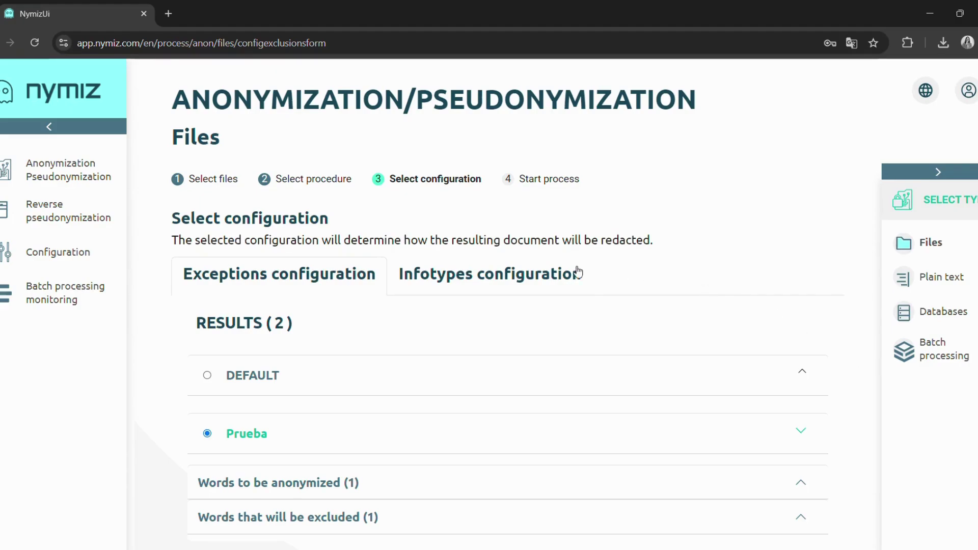
# - Review the DEFAULT infotypes' deactivated list, keep DEFAULT, and proceed to the Start process summary
pyautogui.click(517, 272)
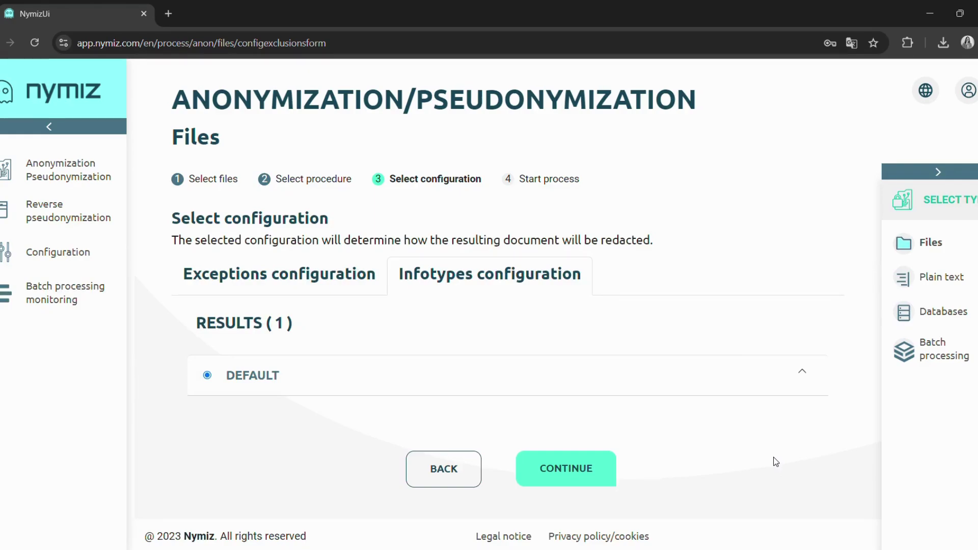
pyautogui.click(802, 373)
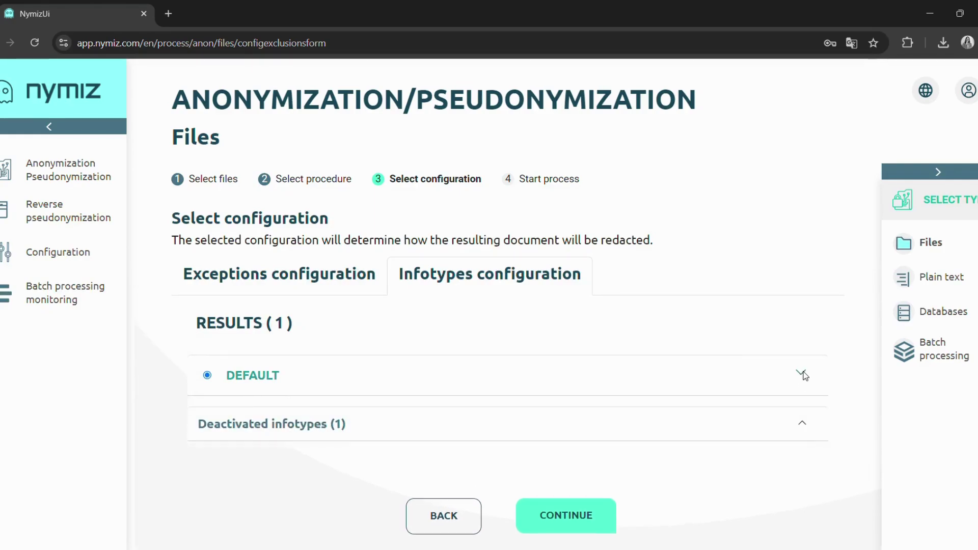
pyautogui.click(806, 425)
pyautogui.click(805, 425)
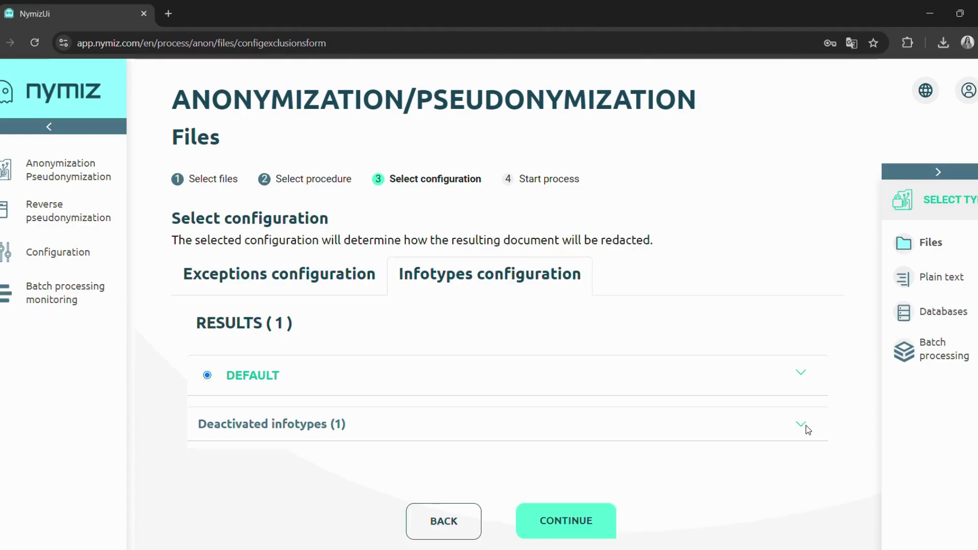
pyautogui.click(806, 374)
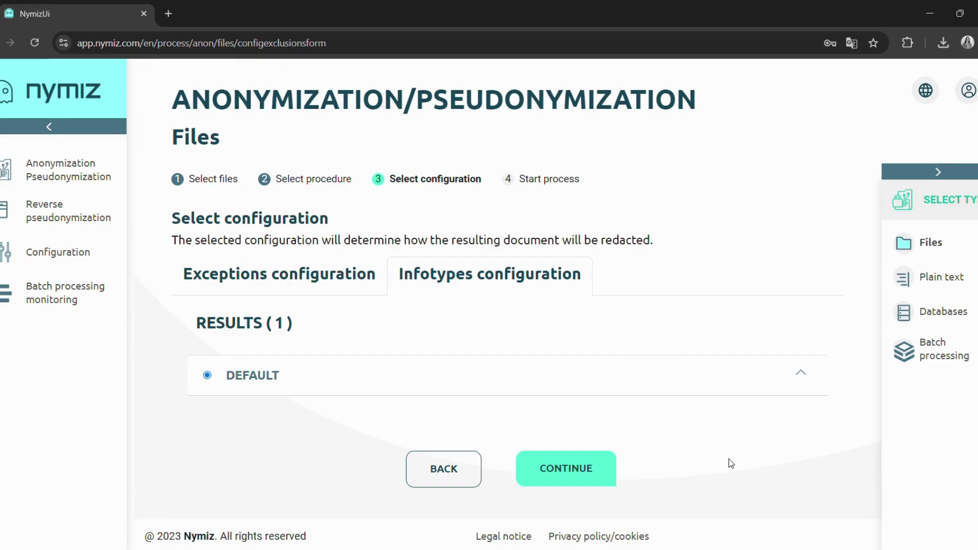
pyautogui.click(563, 469)
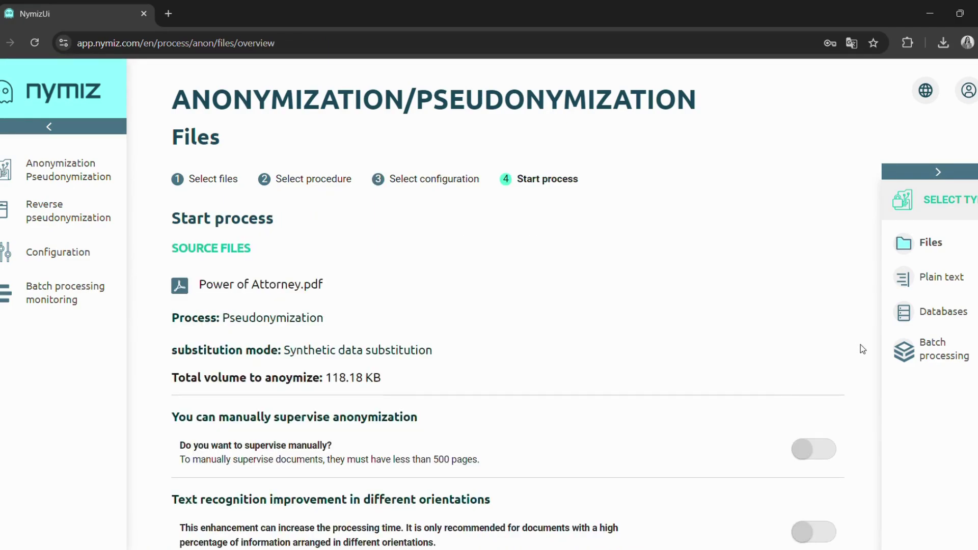
# - Start the pseudonymization process from the summary page
pyautogui.scroll(-5, 861, 347)
pyautogui.scroll(-6, 862, 350)
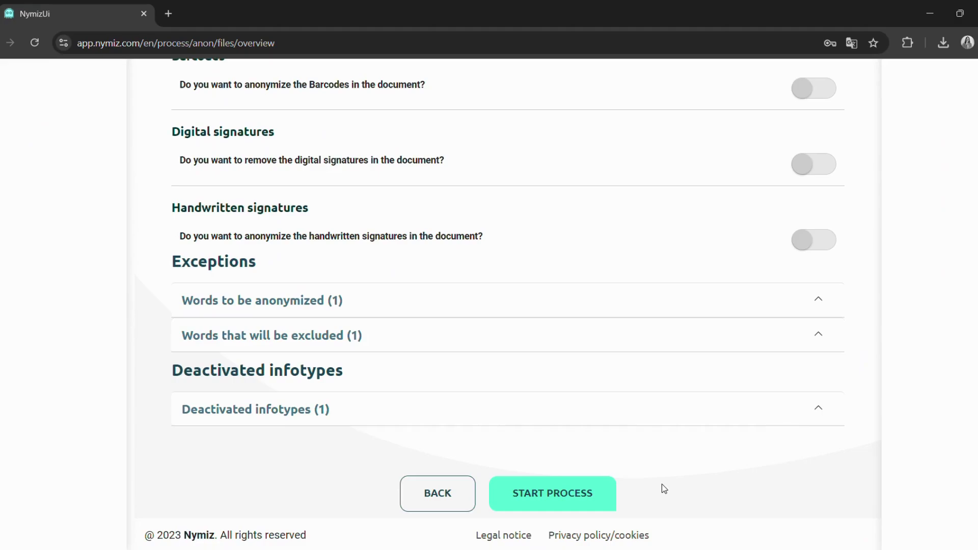
pyautogui.click(560, 498)
# - Enter and repeat the reversible-substitution key, then launch pseudonymization
pyautogui.click(477, 371)
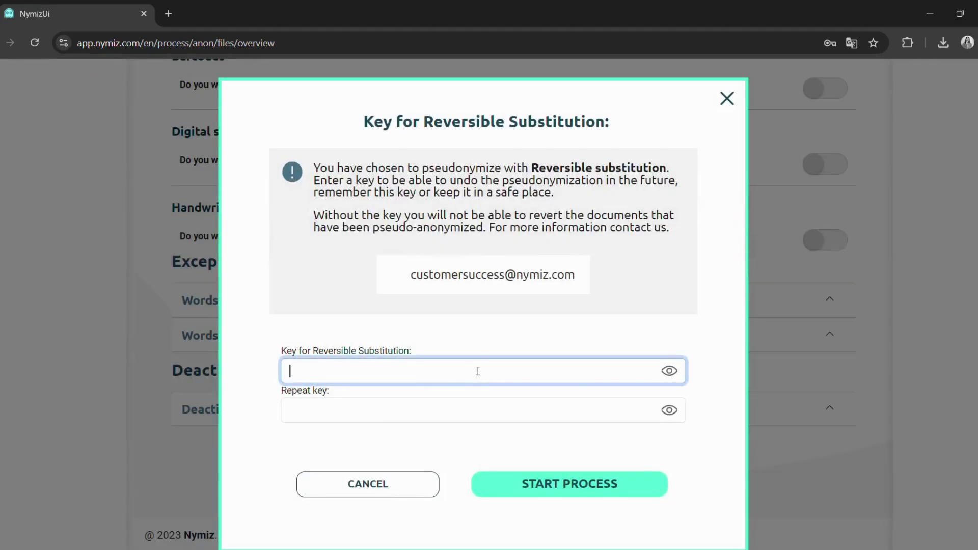
pyautogui.write('1234567891011')
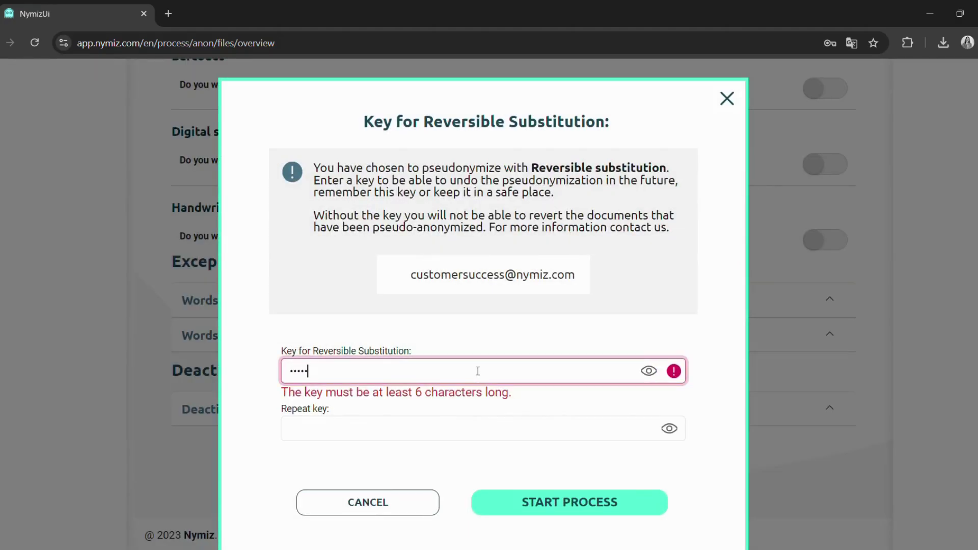
pyautogui.write('12131')
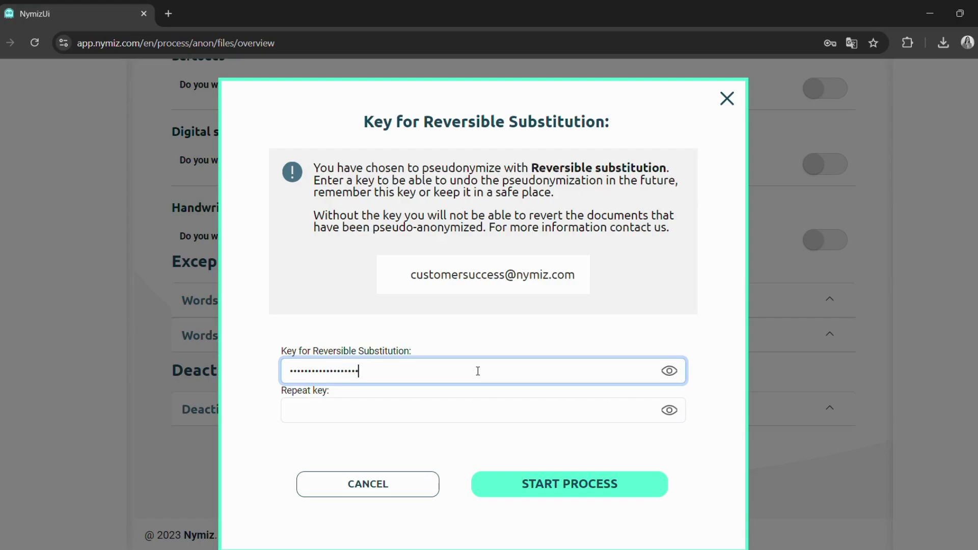
pyautogui.click(471, 411)
pyautogui.write('1234')
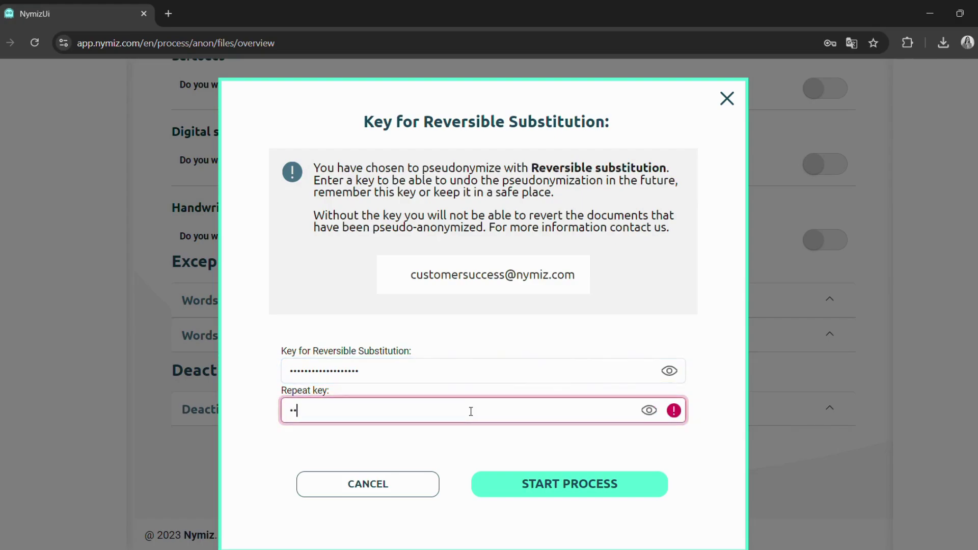
pyautogui.write('567891011121314')
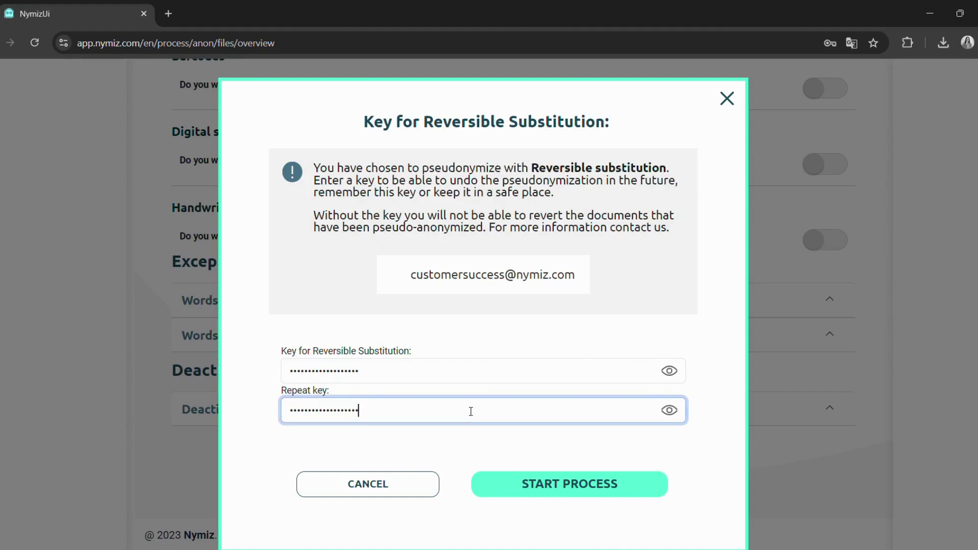
pyautogui.click(614, 491)
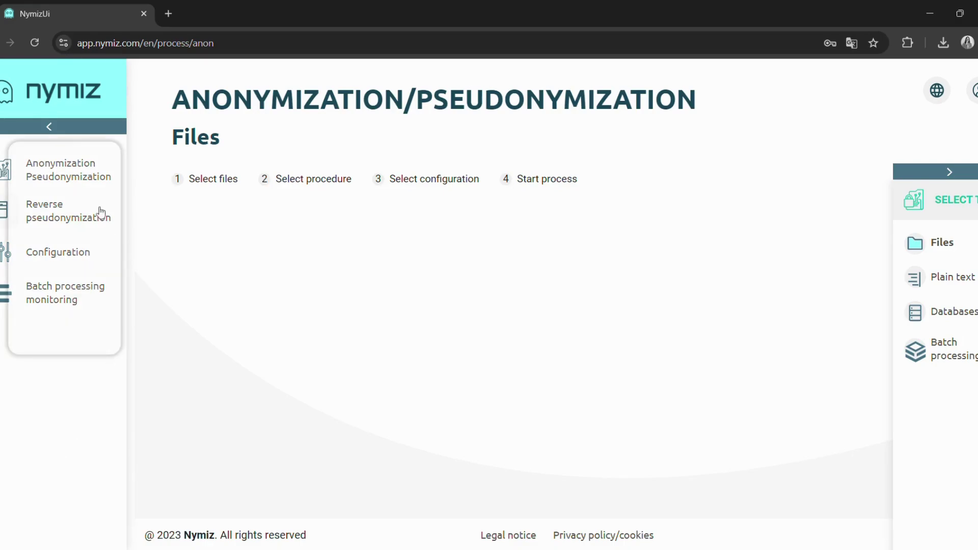
# - Open Reverse pseudonymization from the left sidebar
pyautogui.click(74, 213)
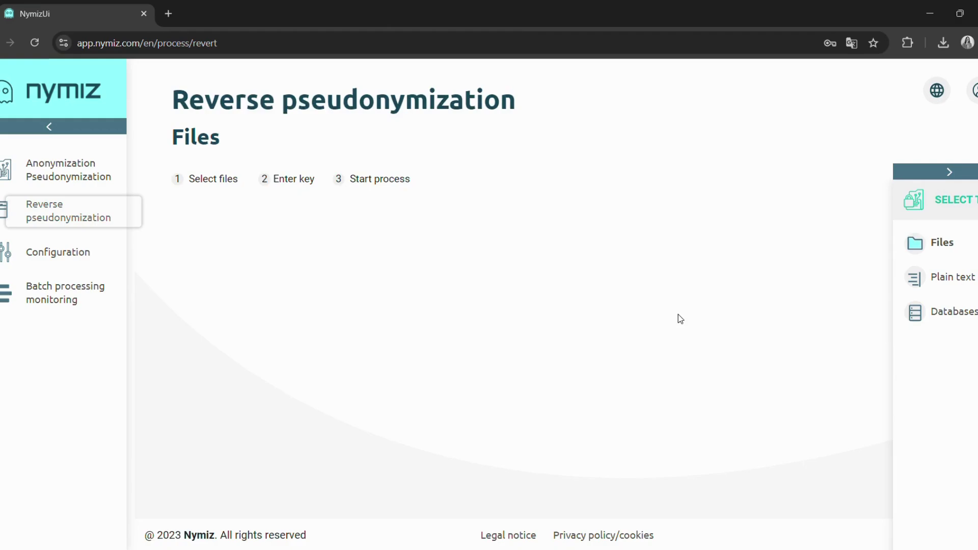
# - Upload the pseudonymized Power of Attorney.pdf (123.02 KB) and continue to key entry
pyautogui.click(940, 244)
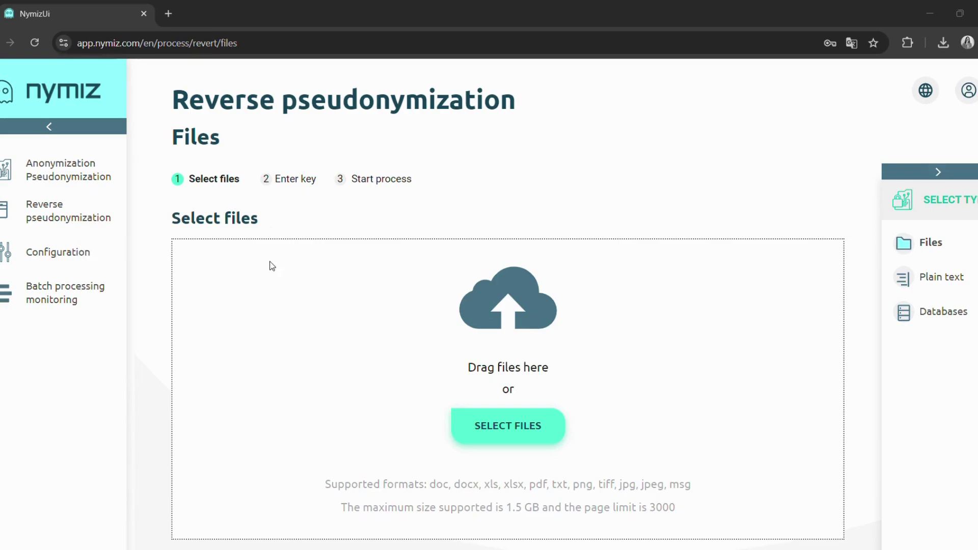
pyautogui.click(446, 371)
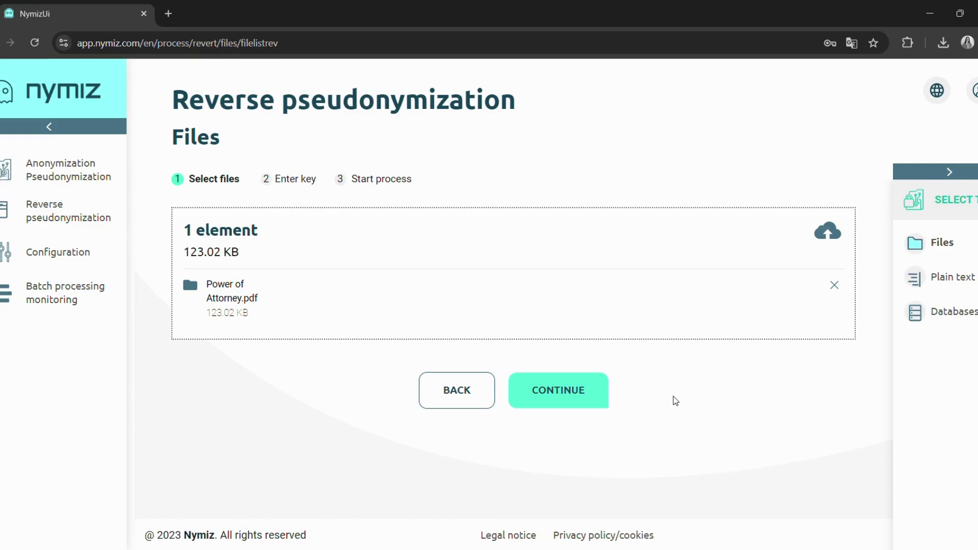
pyautogui.click(590, 399)
# - Enter the revert key, fixing a mistype, and submit it to restore the file
pyautogui.click(658, 337)
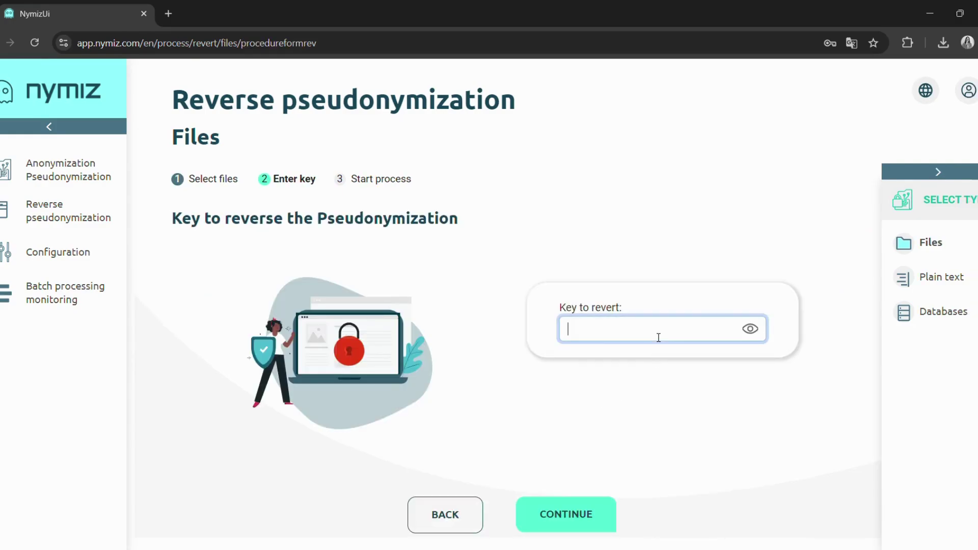
pyautogui.write('********')
pyautogui.press('BackSpace')
pyautogui.press('BackSpace')
pyautogui.press('BackSpace')
pyautogui.press('BackSpace')
pyautogui.press('BackSpace')
pyautogui.press('BackSpace')
pyautogui.press('BackSpace')
pyautogui.press('BackSpace')
pyautogui.write('****')
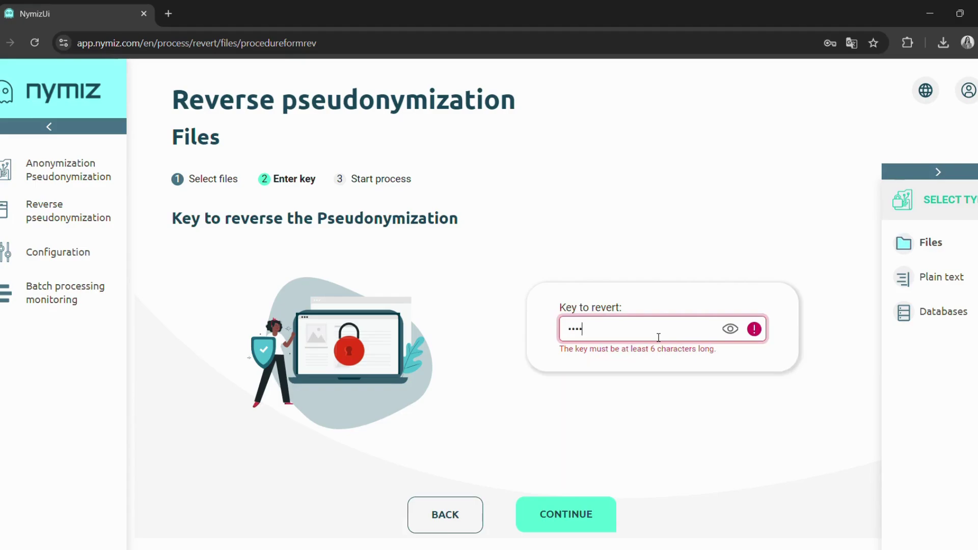
pyautogui.write('****************')
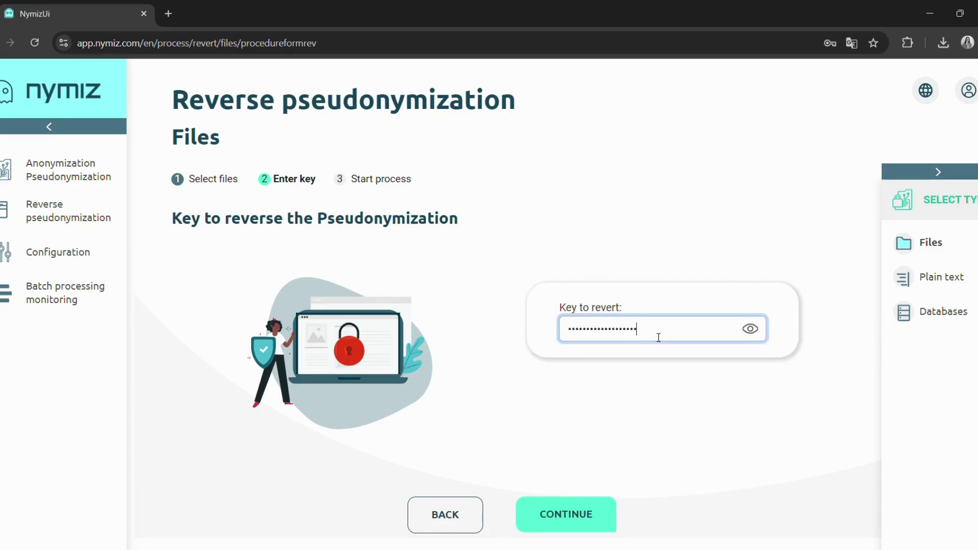
pyautogui.click(566, 514)
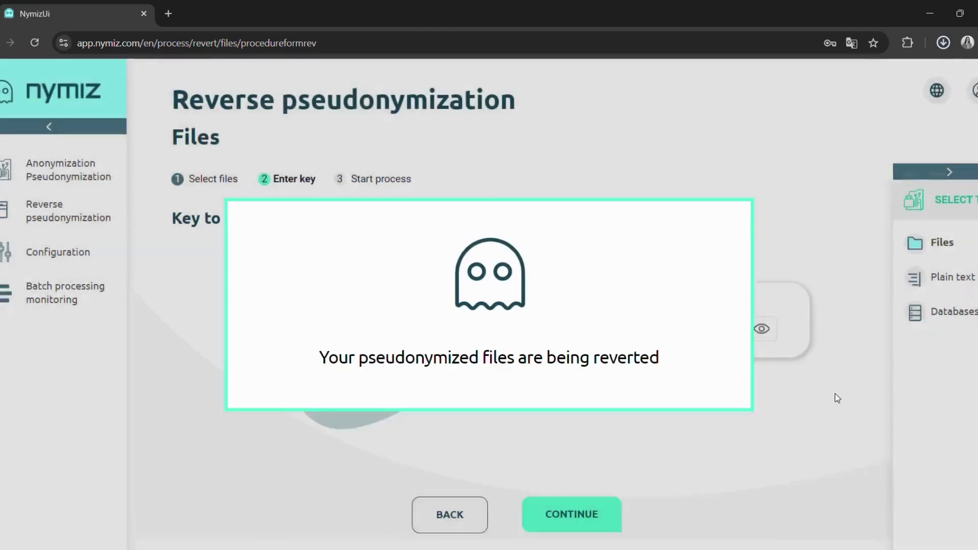